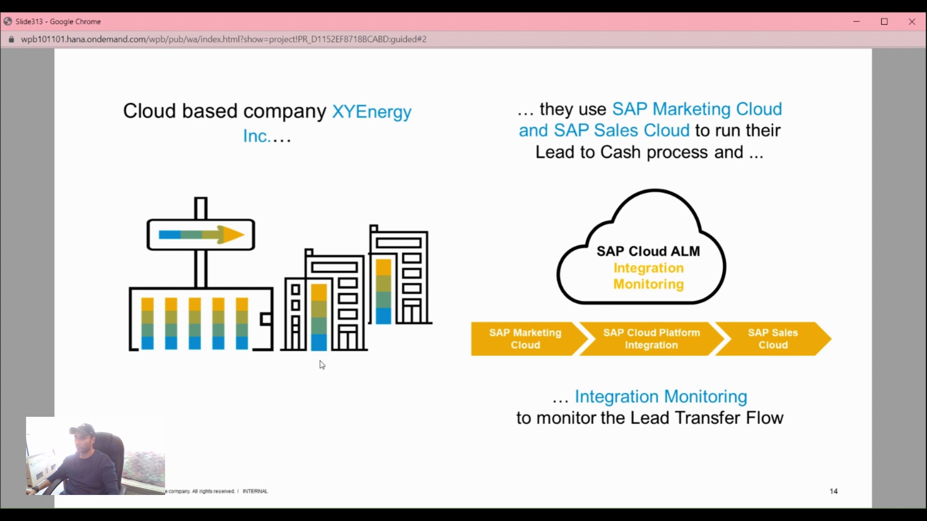
# Maximize Chrome and advance the demo to slide 15 with the three XYEnergy personas
pyautogui.doubleClick(526, 21)
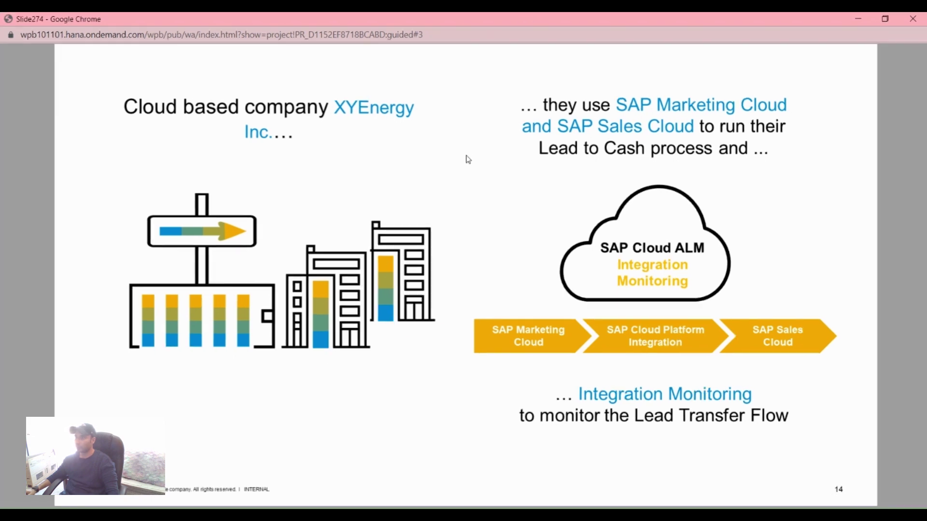
pyautogui.click(425, 187)
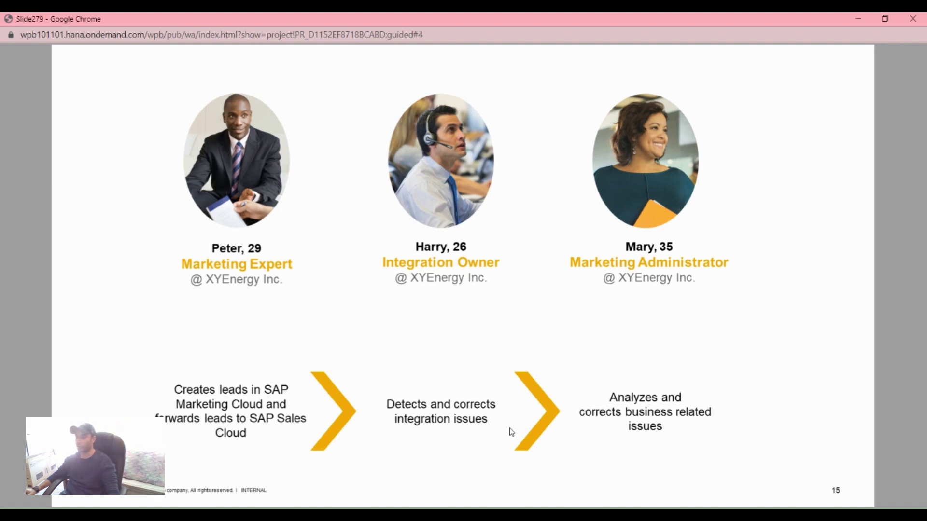
# Advance past the missing-lead story slides 16 and 17 to the SAP Cloud ALM home tiles
pyautogui.press('Right')
pyautogui.press('Right')
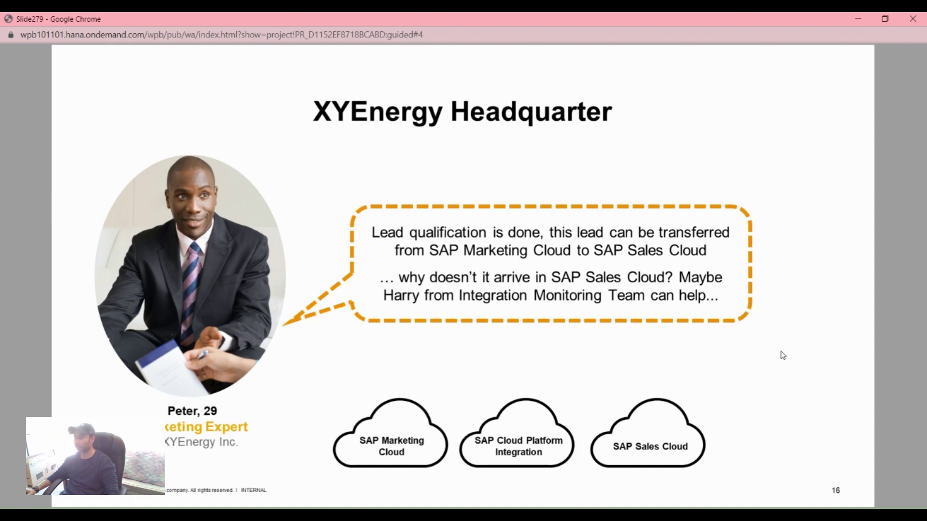
pyautogui.press('Right')
pyautogui.press('Right')
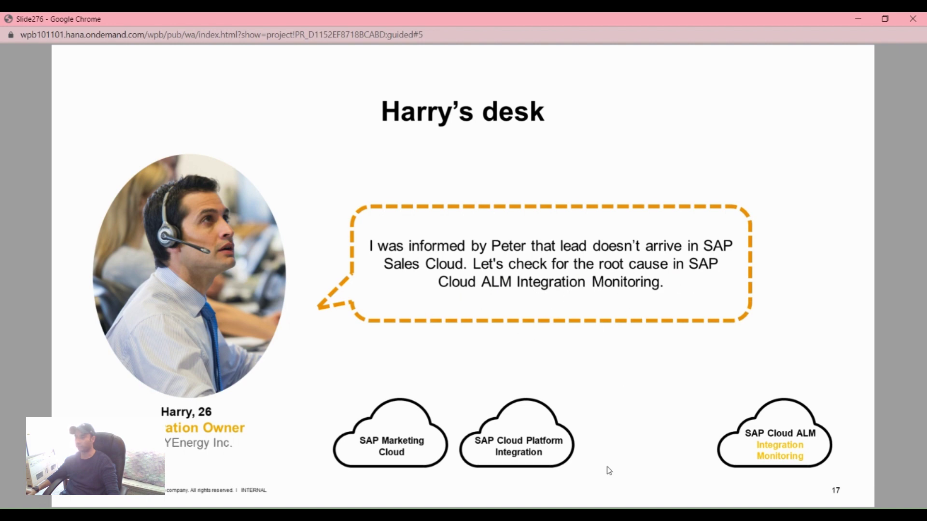
pyautogui.click(725, 380)
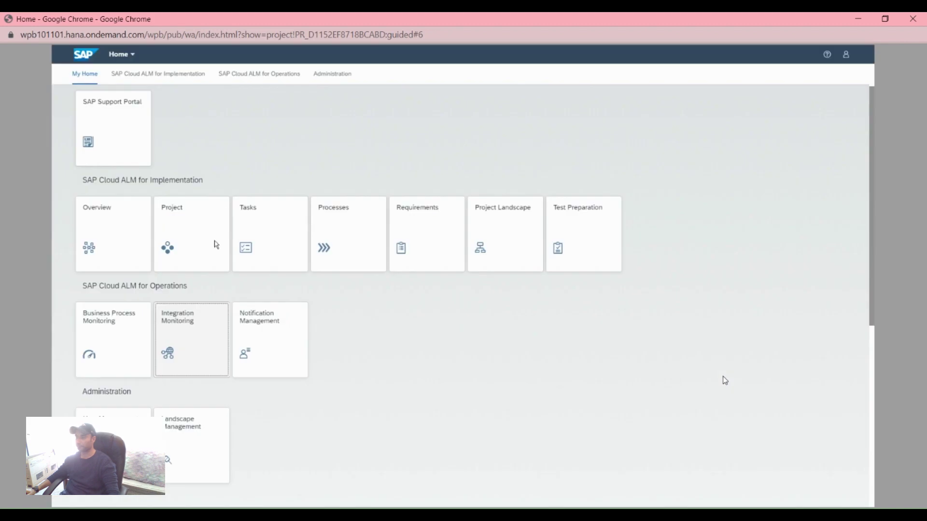
# Open Integration Monitoring and apply Lead_Transfer as the monitoring scope
pyautogui.click(197, 345)
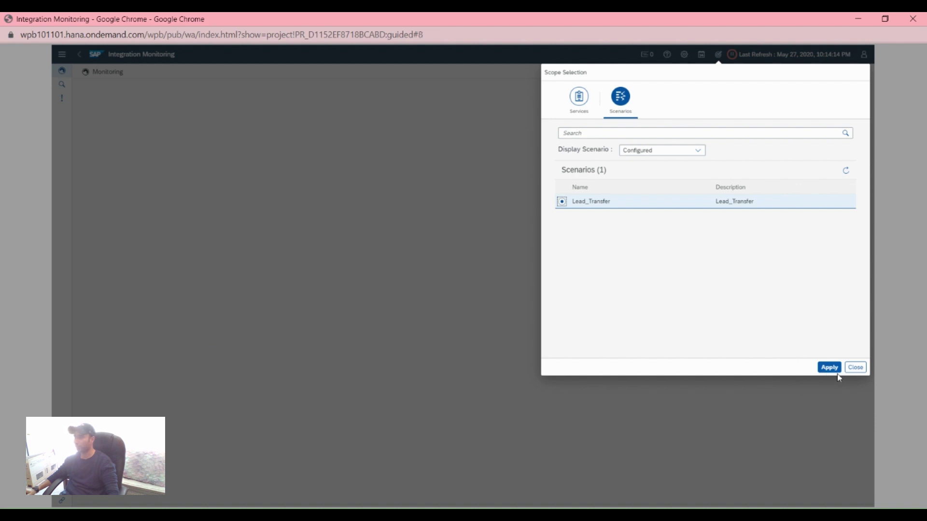
pyautogui.click(836, 376)
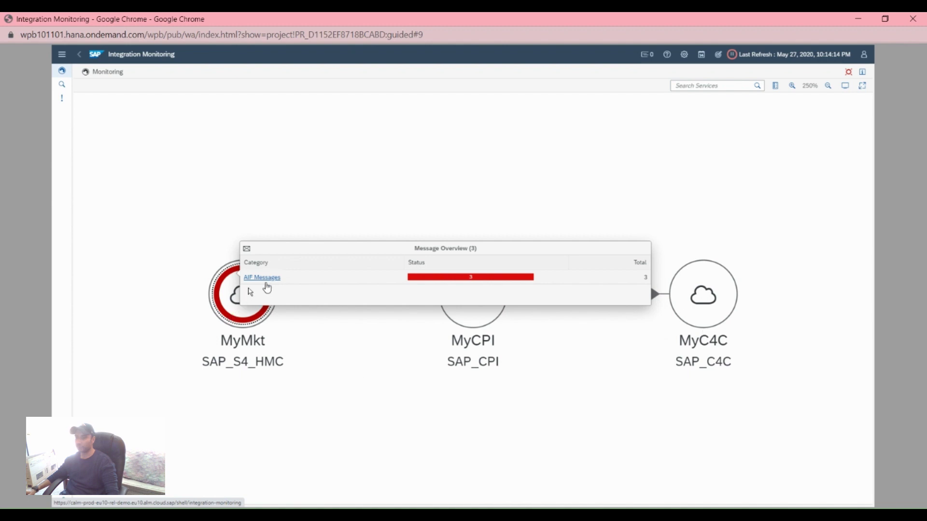
# Drill from MyMkt's AIF messages into the first of three erroneous LEADS_OUT messages
pyautogui.click(267, 287)
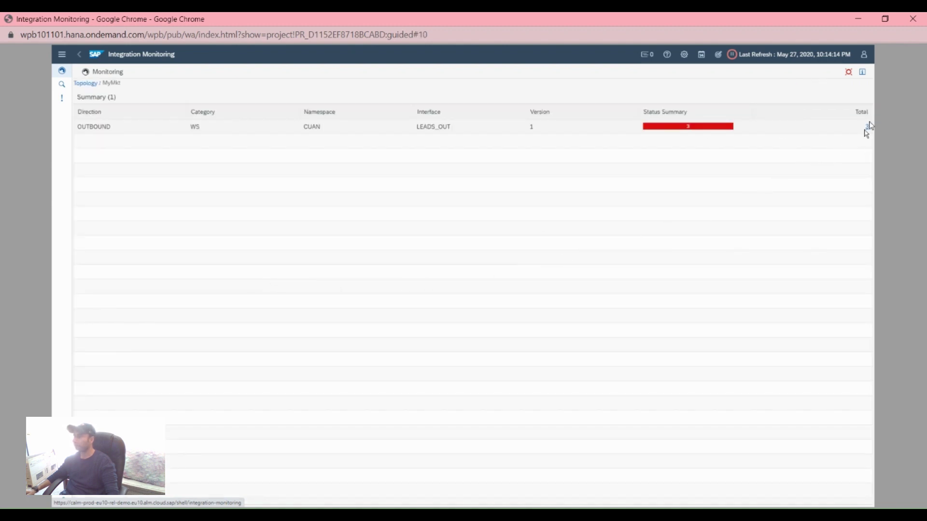
pyautogui.click(867, 128)
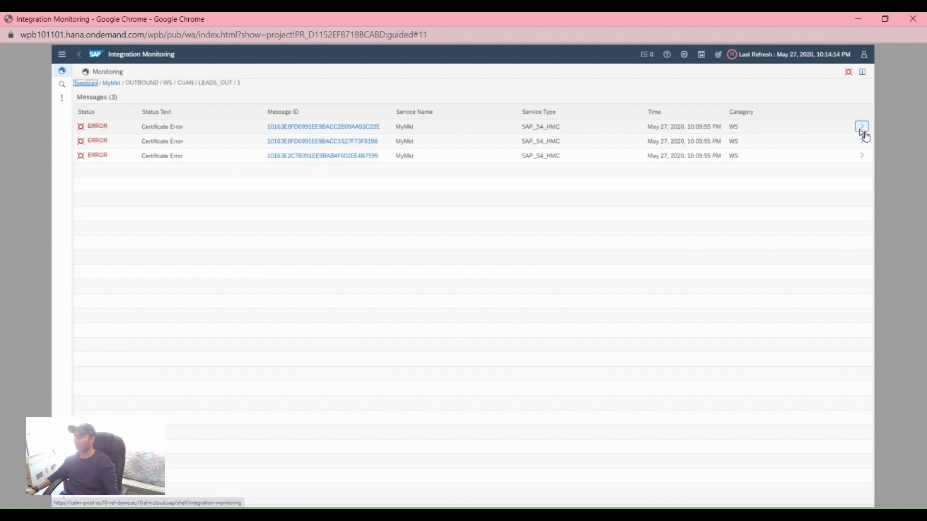
pyautogui.click(864, 131)
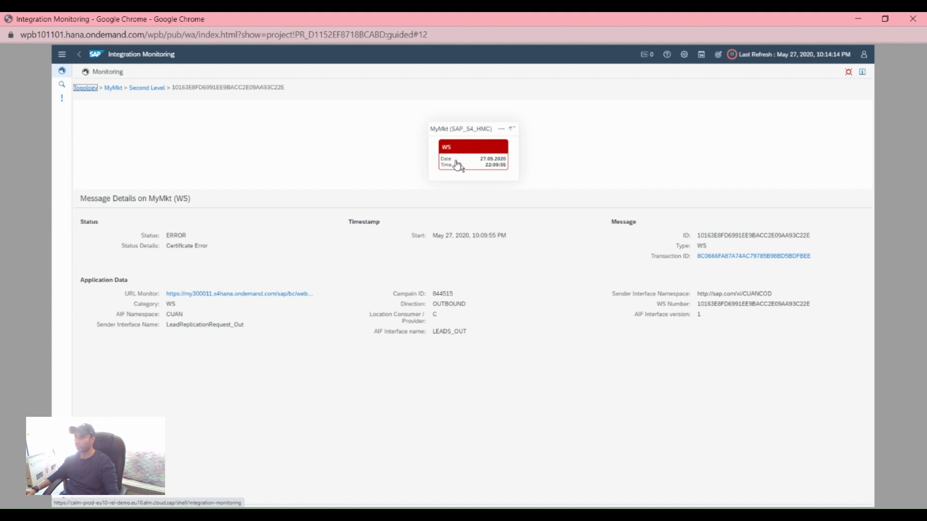
# Open the alert related to the MyMkt WS message
pyautogui.click(456, 146)
pyautogui.click(458, 159)
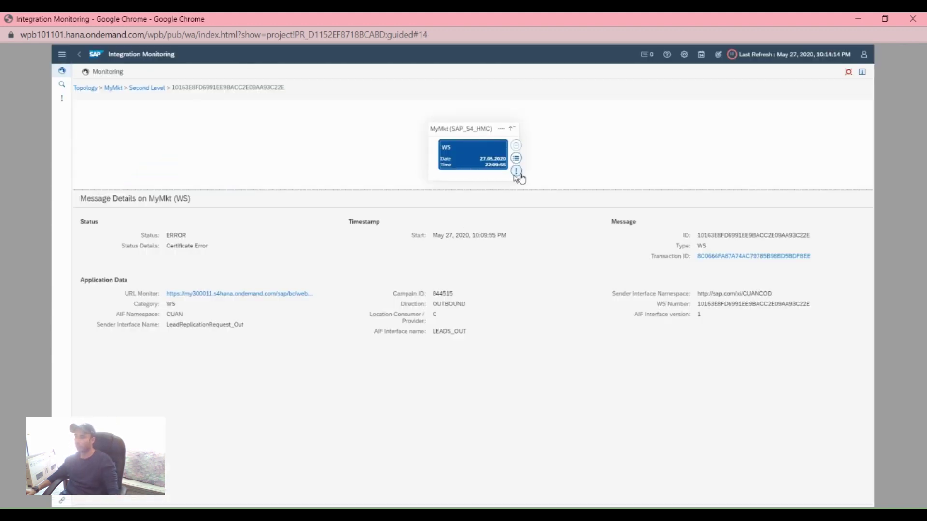
pyautogui.click(517, 173)
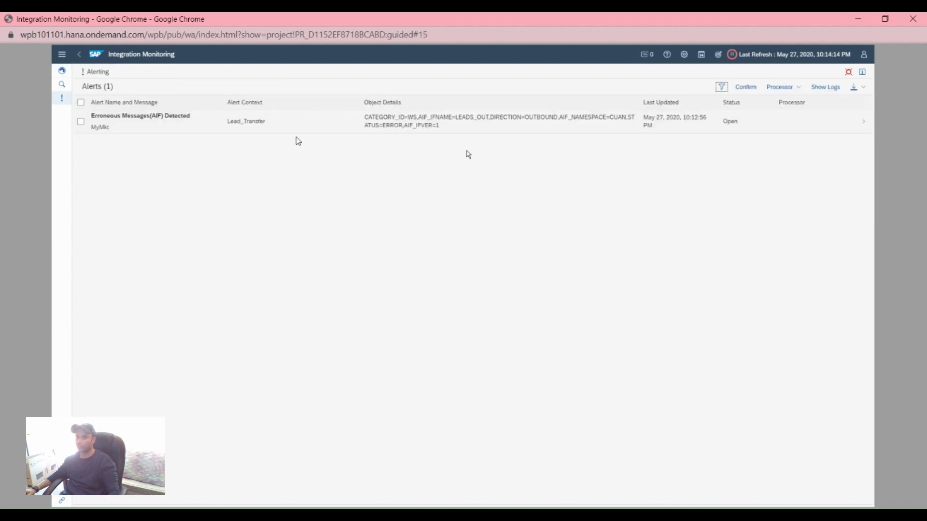
# Trigger Resolve Certificate Errors In Lead Transfer on the MyMkt alert and refresh its message status
pyautogui.click(413, 130)
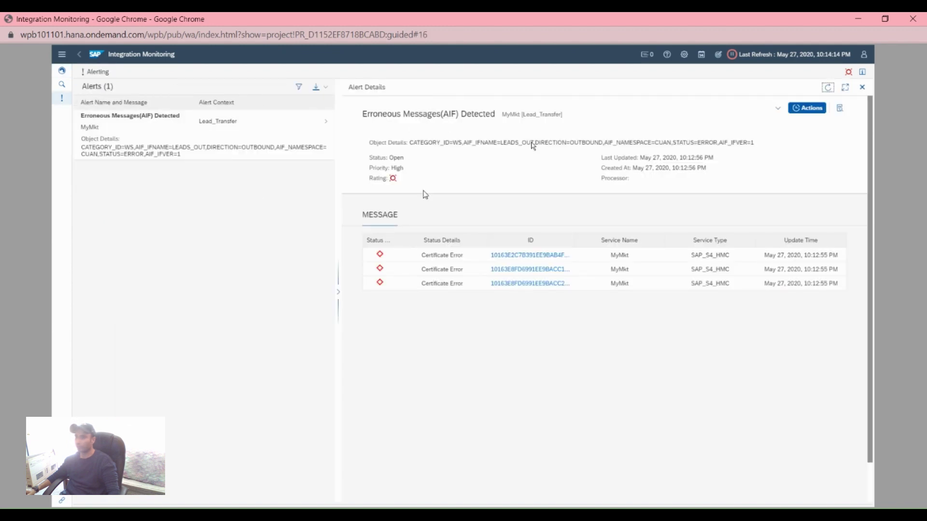
pyautogui.click(820, 110)
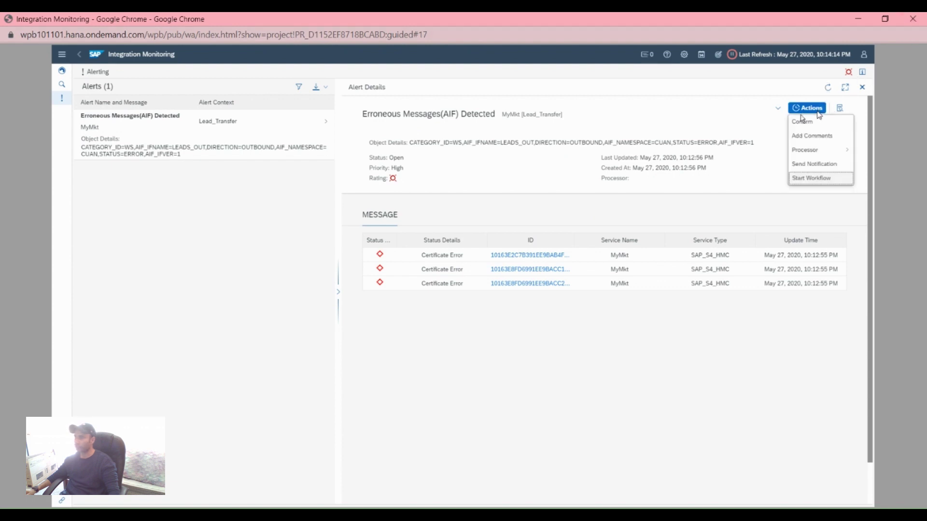
pyautogui.click(814, 178)
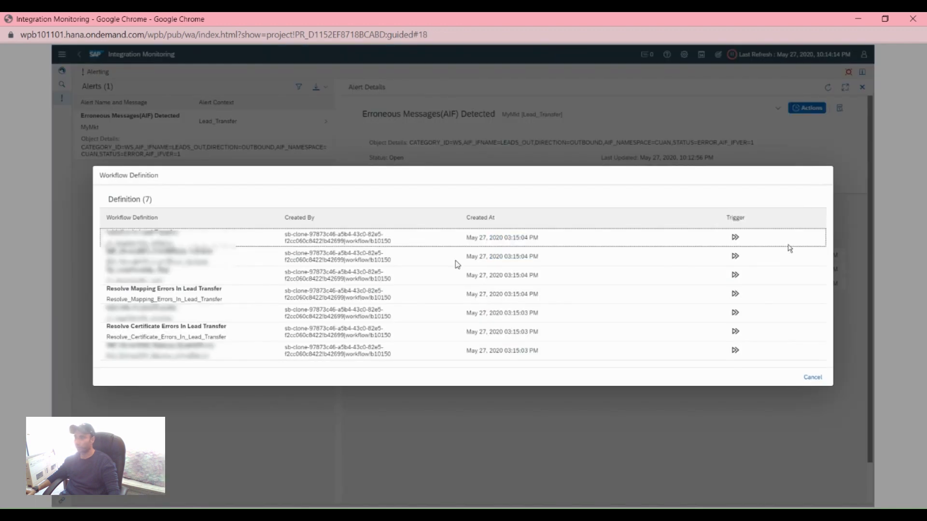
pyautogui.click(735, 332)
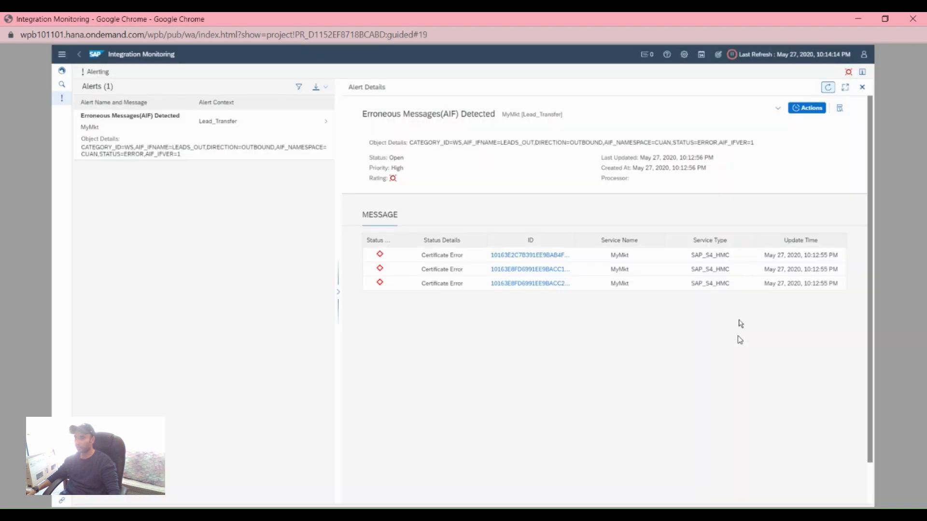
pyautogui.click(828, 94)
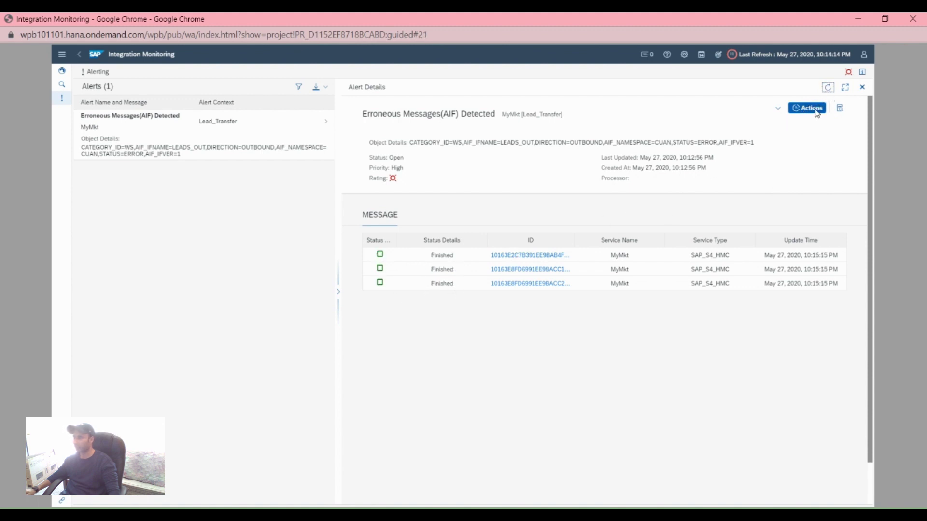
# Confirm the MyMkt alert with comment 'Error resolved via automatic Workflow' and close its details
pyautogui.click(815, 110)
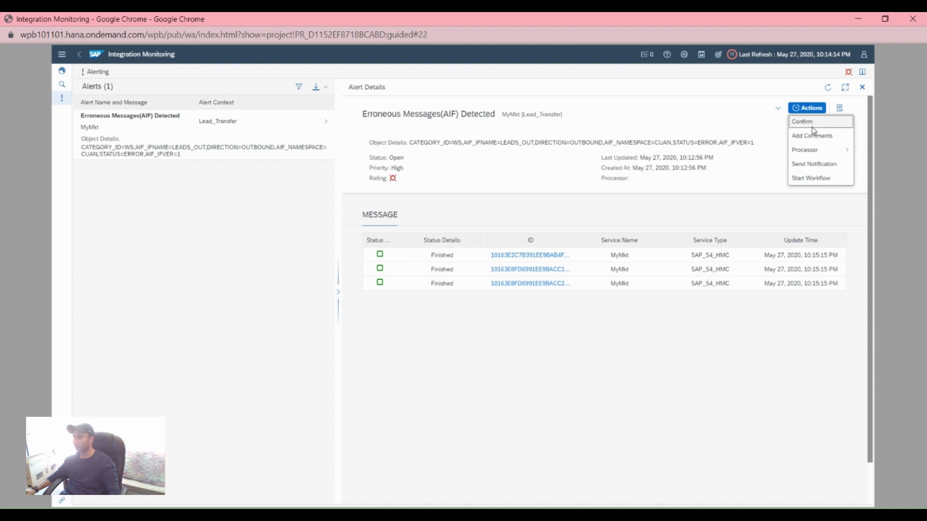
pyautogui.click(802, 121)
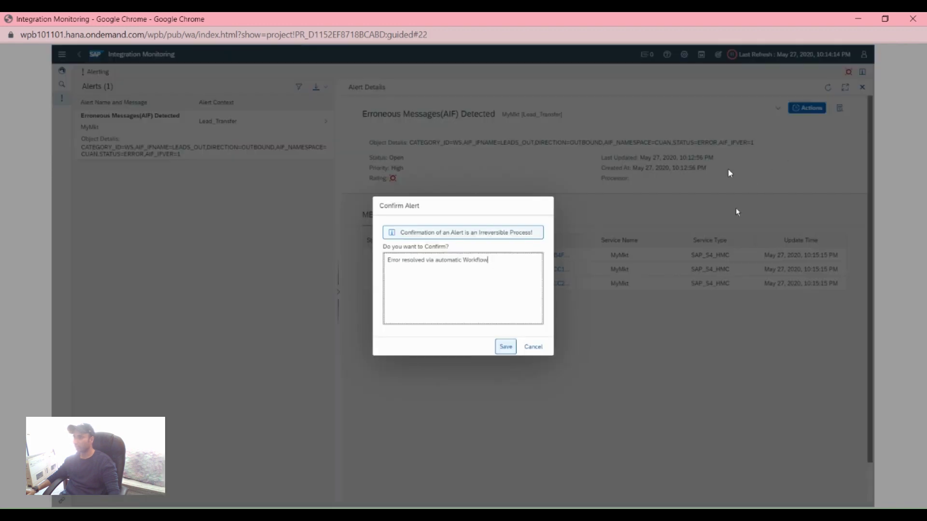
pyautogui.click(506, 347)
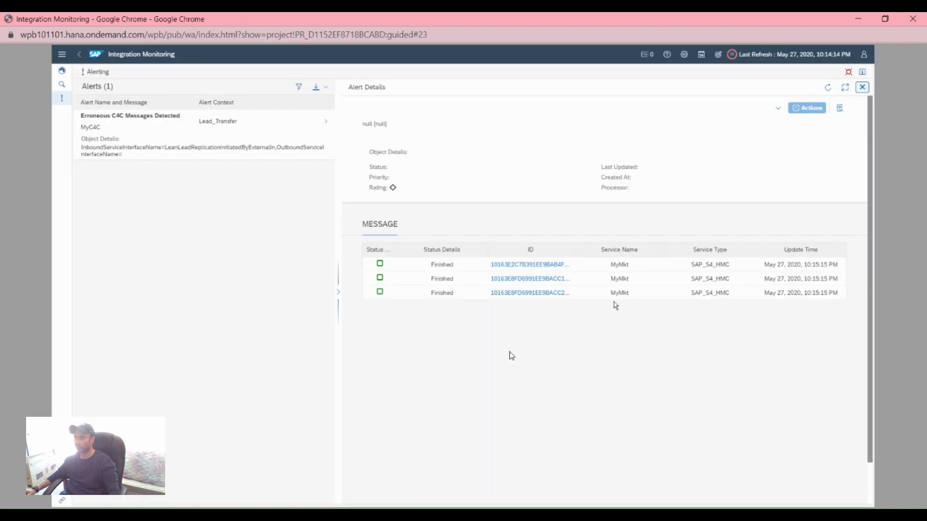
pyautogui.click(862, 87)
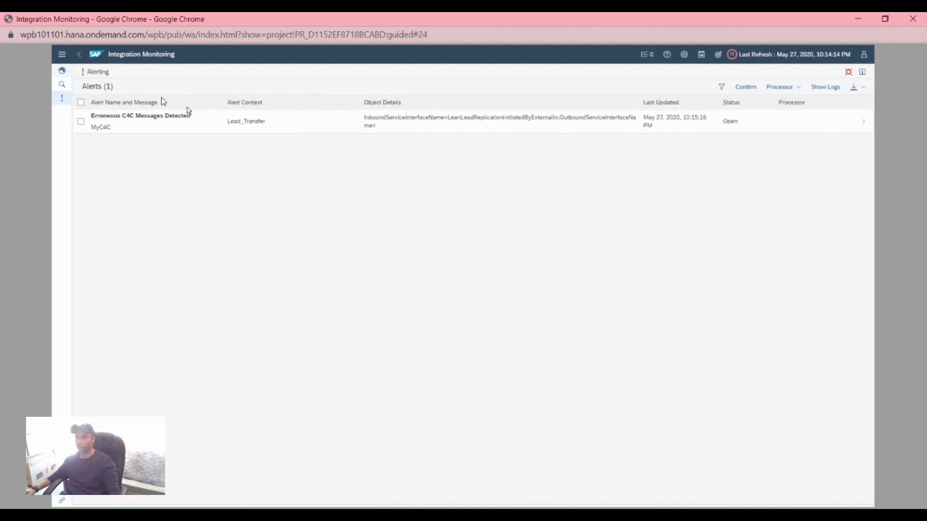
# Open the failed MyC4C lead replication message from MyC4C's message summary in the topology
pyautogui.click(63, 73)
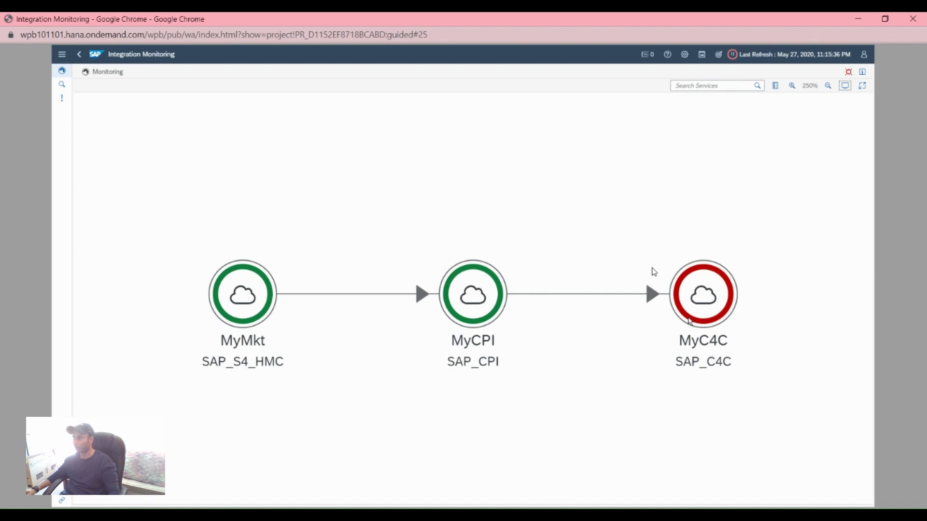
pyautogui.click(700, 316)
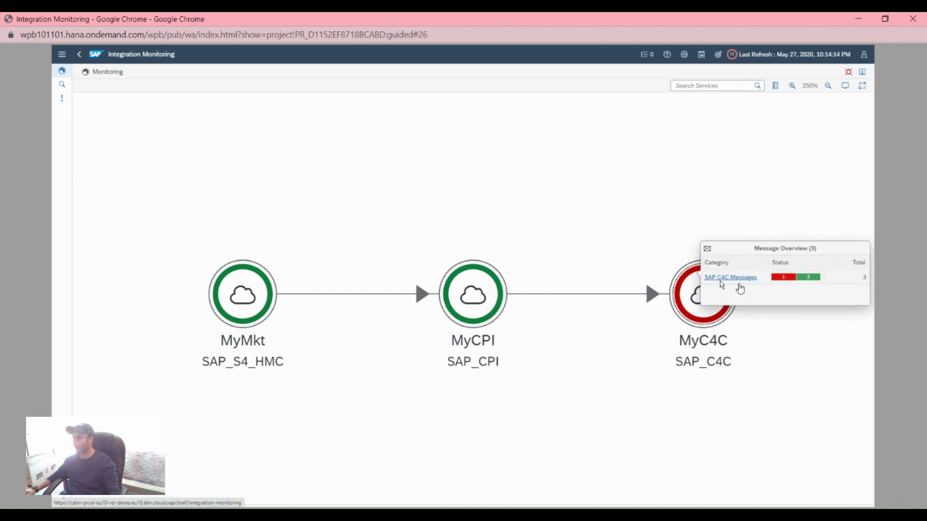
pyautogui.click(738, 283)
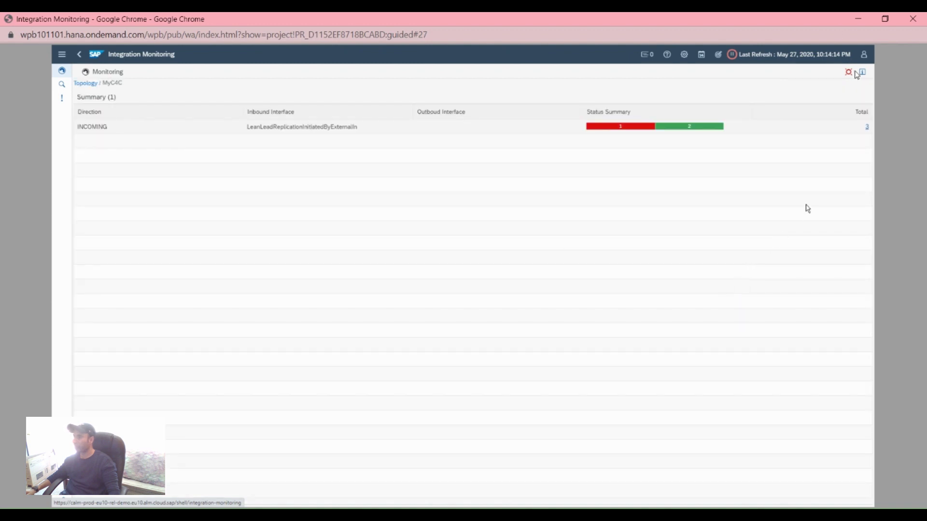
pyautogui.click(871, 130)
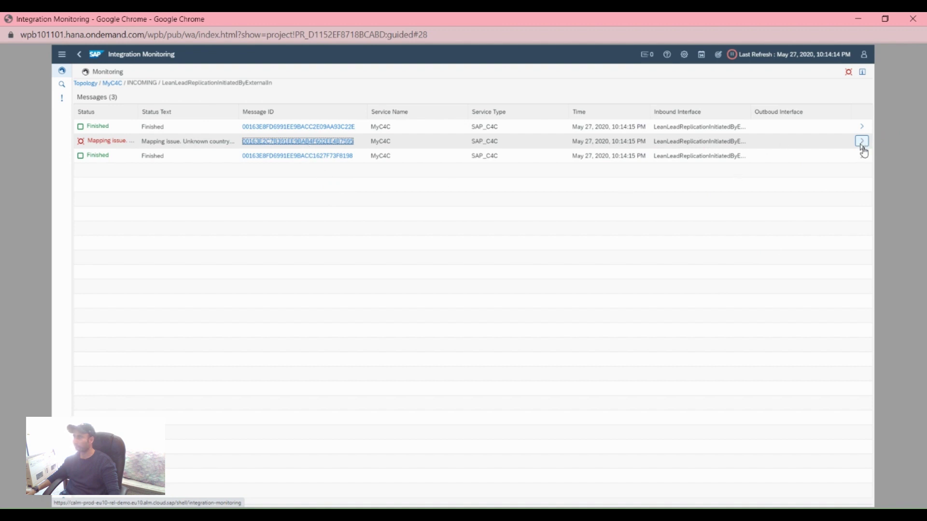
pyautogui.click(863, 143)
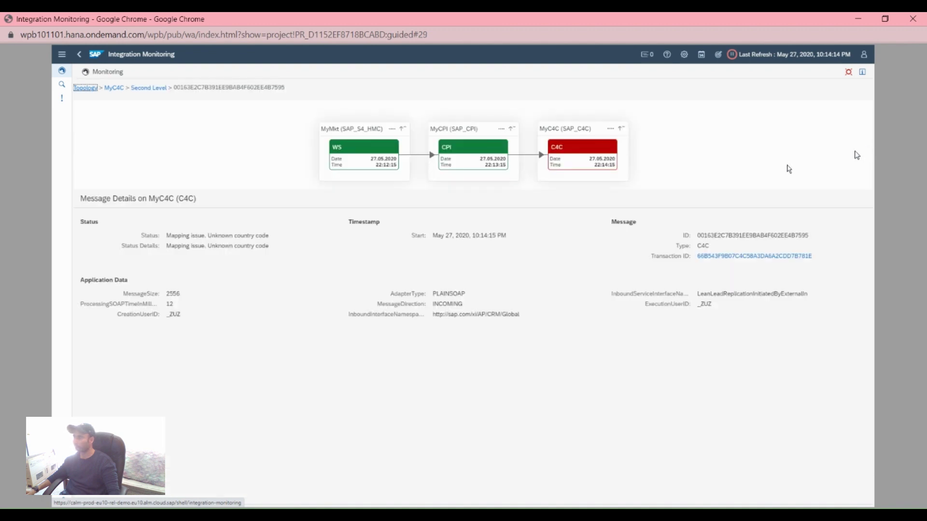
# Jump to the C4C node's Erroneous C4C Messages Detected alert and advance the demo to slide 21
pyautogui.click(579, 171)
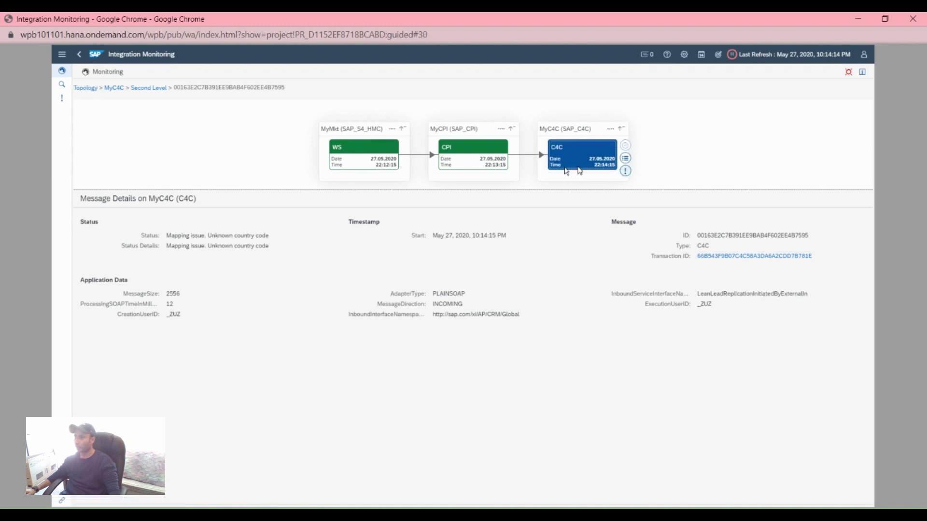
pyautogui.click(625, 172)
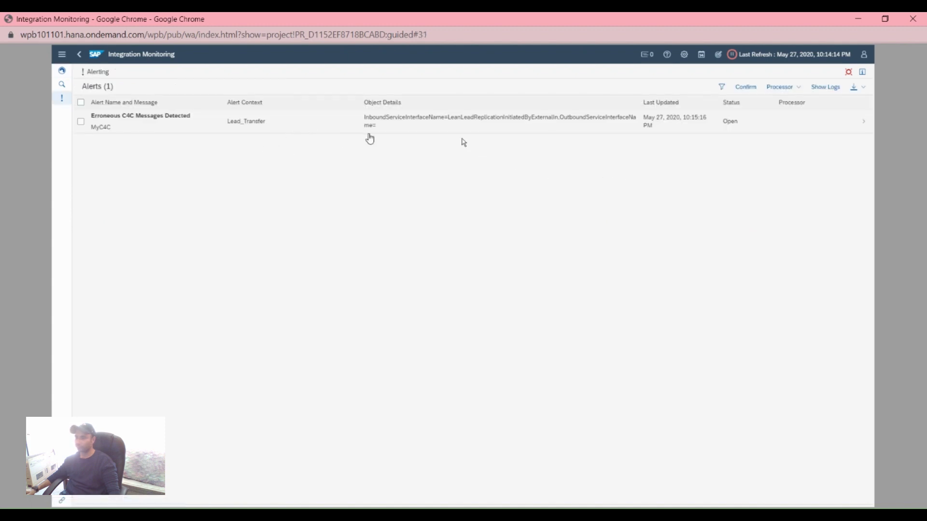
pyautogui.click(448, 126)
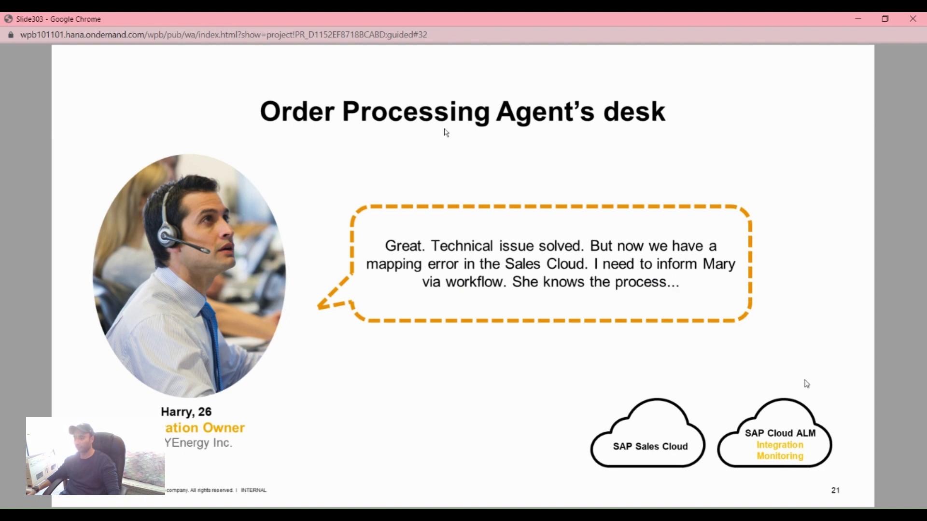
# Trigger the Resolve Mapping Errors In Lead Transfer workflow on the alert, then advance to slide 23
pyautogui.click(447, 133)
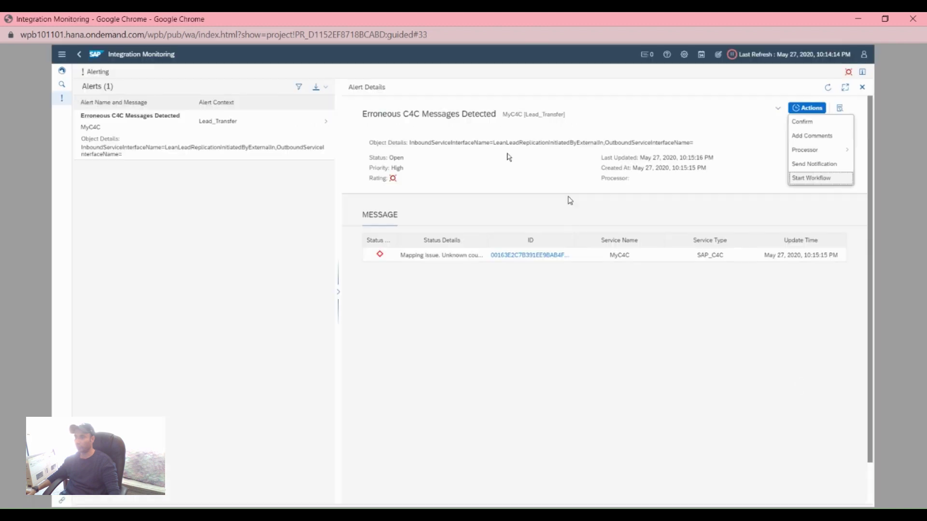
pyautogui.click(815, 179)
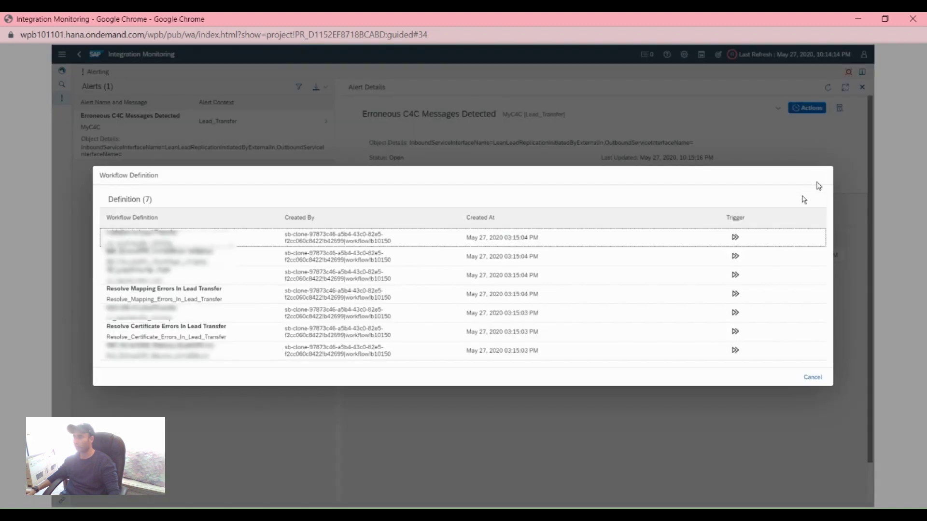
pyautogui.click(736, 297)
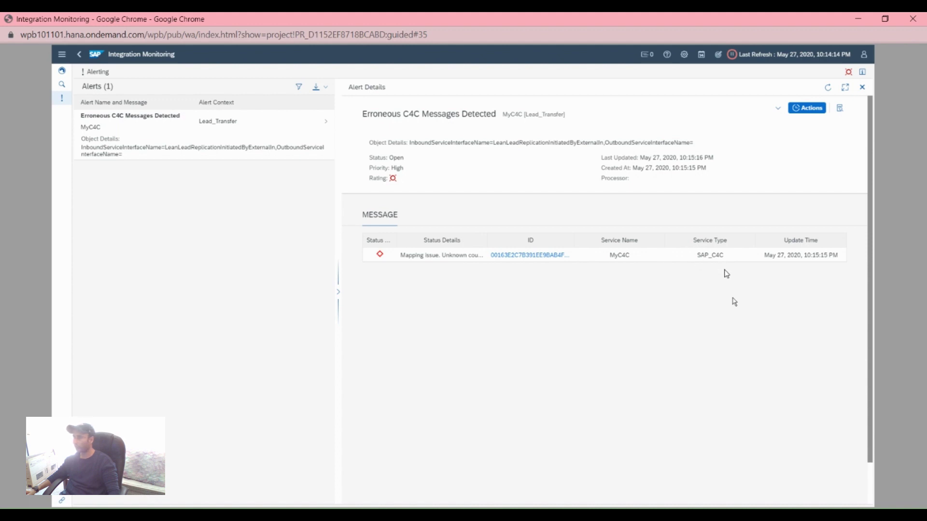
pyautogui.click(735, 306)
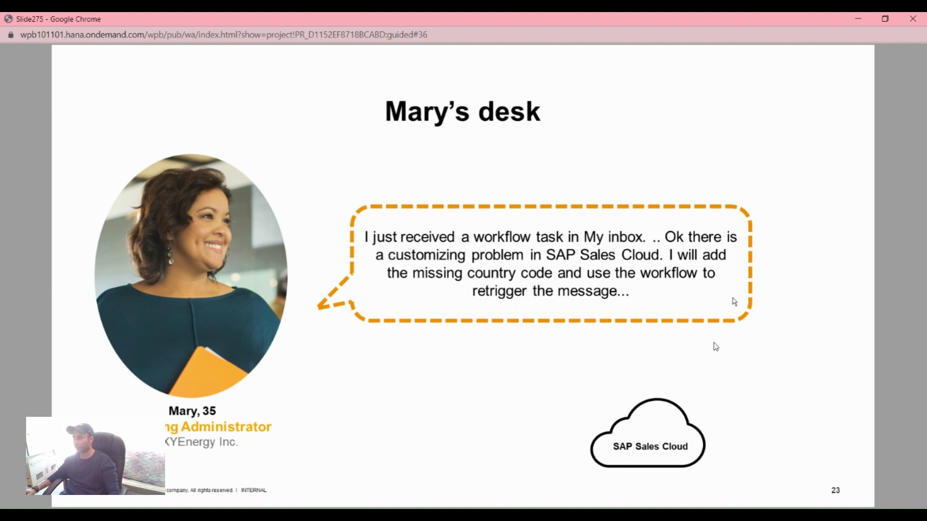
# In My Inbox, restart the lead transfer from the Resolve Mapping Error task and return home
pyautogui.click(727, 343)
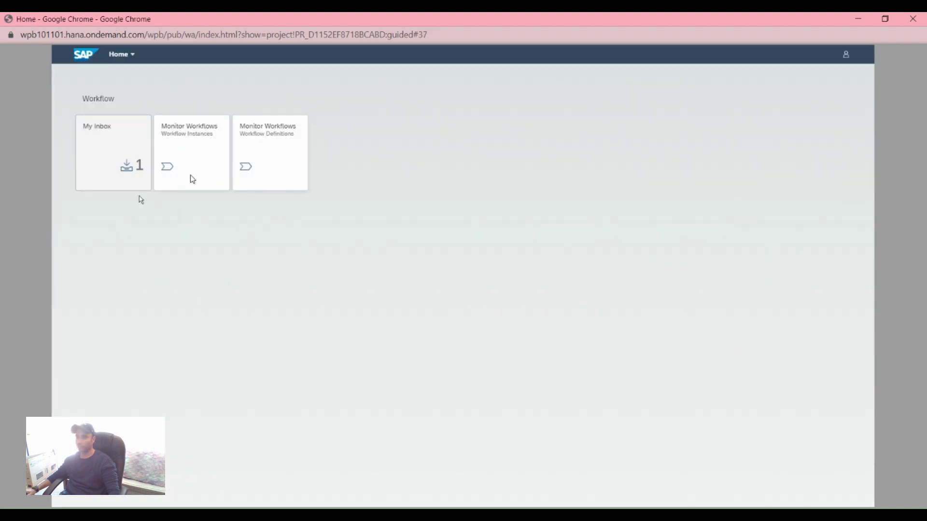
pyautogui.click(119, 172)
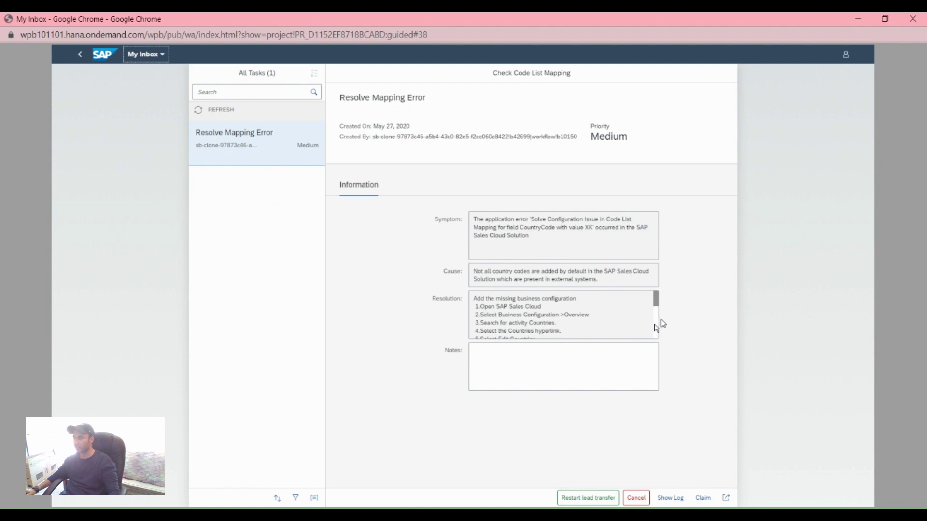
pyautogui.moveTo(663, 325); pyautogui.dragTo(662, 336)
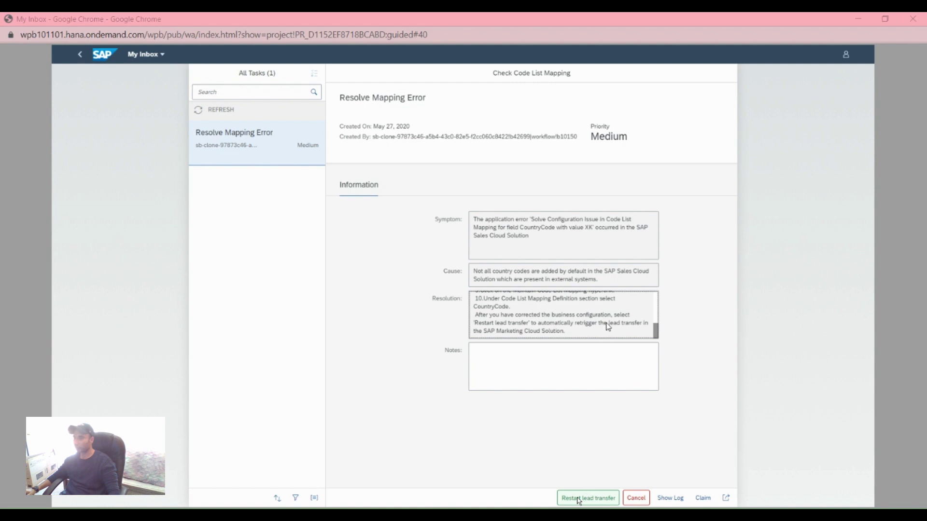
pyautogui.click(579, 501)
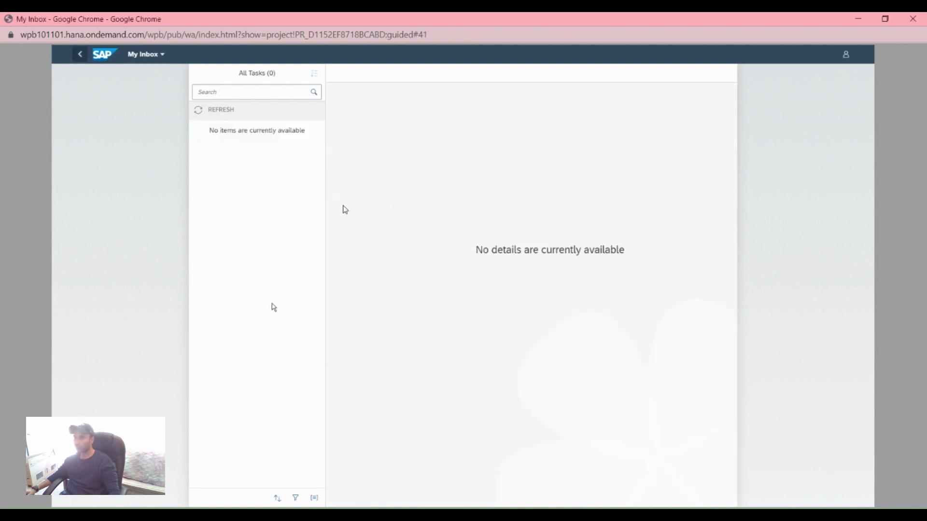
pyautogui.click(81, 56)
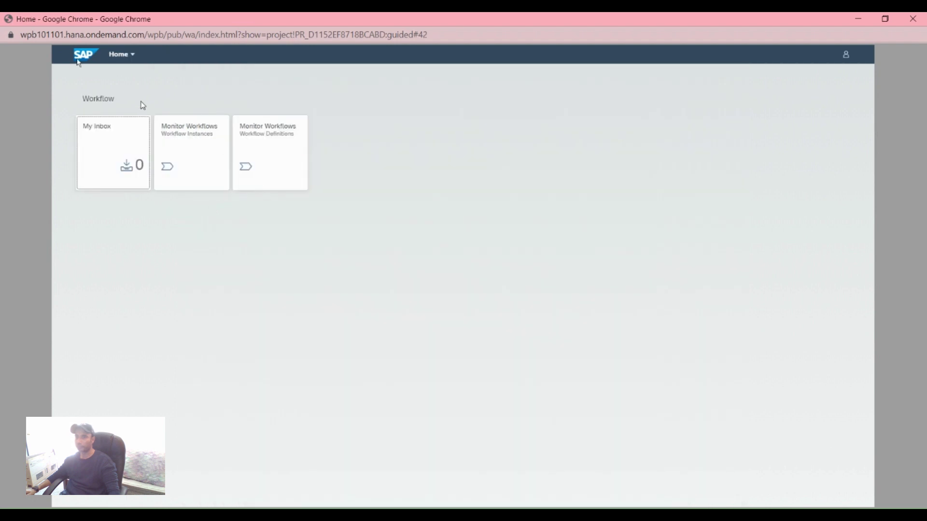
# Return to the Lead_Transfer alert details and refresh to show the MyC4C message as Successful
pyautogui.click(81, 62)
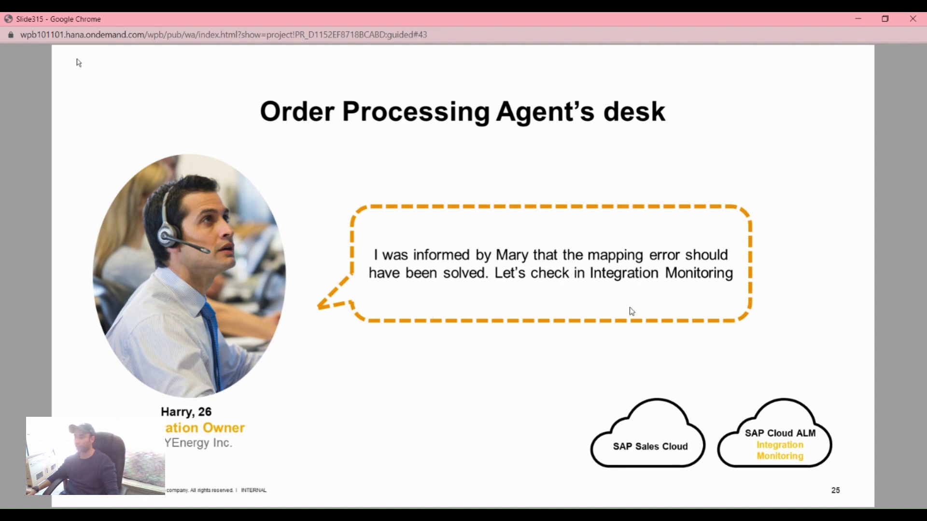
pyautogui.click(610, 377)
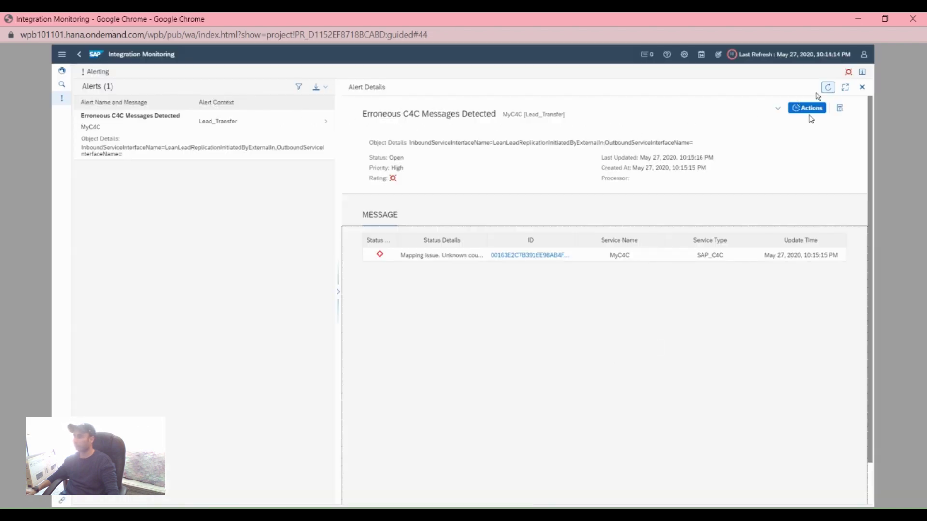
pyautogui.click(829, 88)
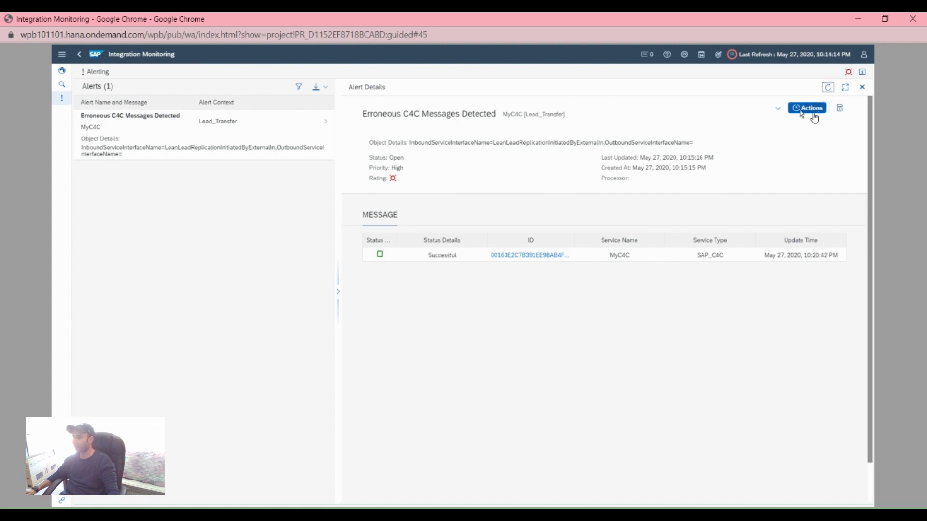
# Confirm the alert with the comment 'Error resolved via manual Workflow'
pyautogui.click(818, 114)
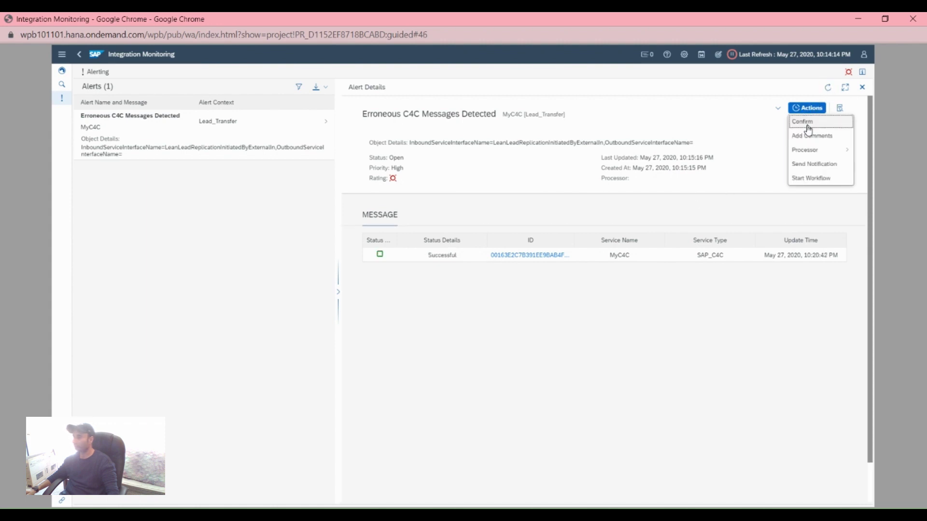
pyautogui.click(809, 126)
pyautogui.write('Error resolved via manual Workflow')
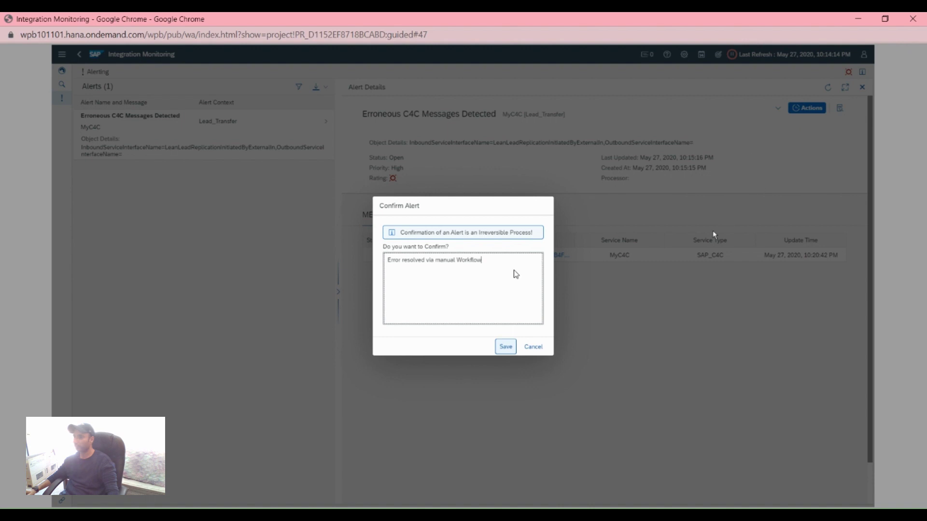
pyautogui.click(507, 348)
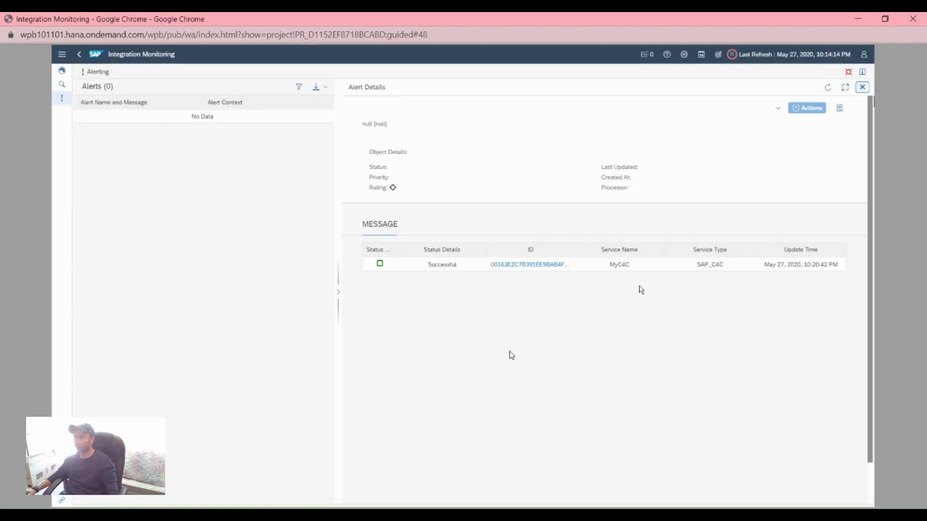
# Close Alert Details to view the green MyMkt–MyCPI–MyC4C topology and advance to slide 26
pyautogui.click(862, 87)
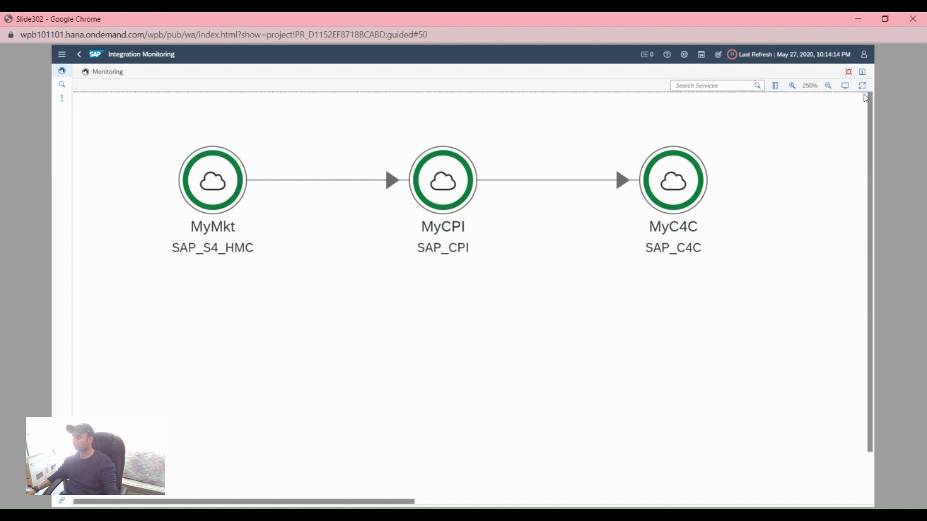
pyautogui.click(864, 96)
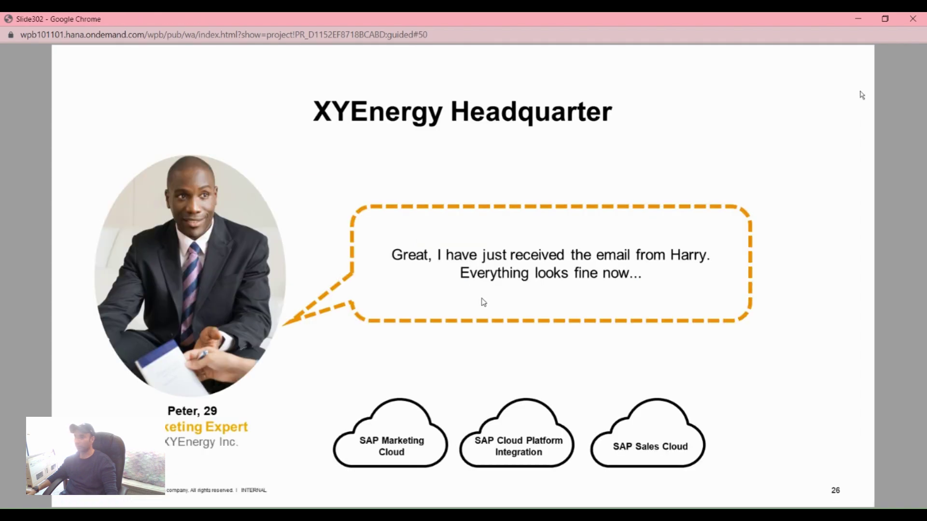